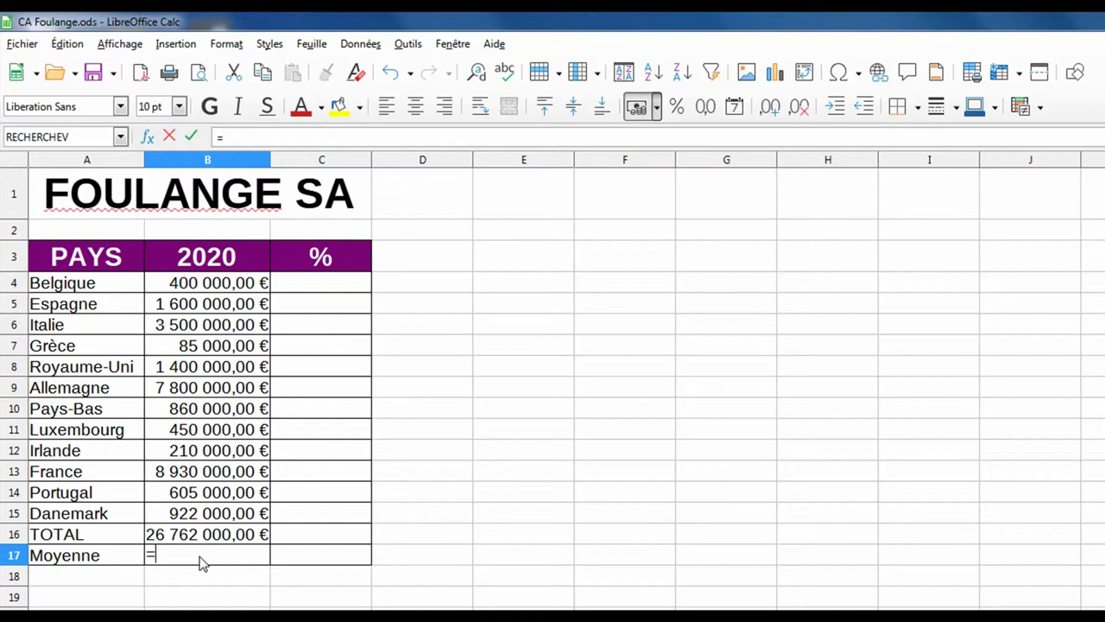
Step: Complete the Moyenne formula in B17 as the average of the 2020 figures, =MOYENNE(B4:B15)
{"action": "type", "text": "moyenne"}
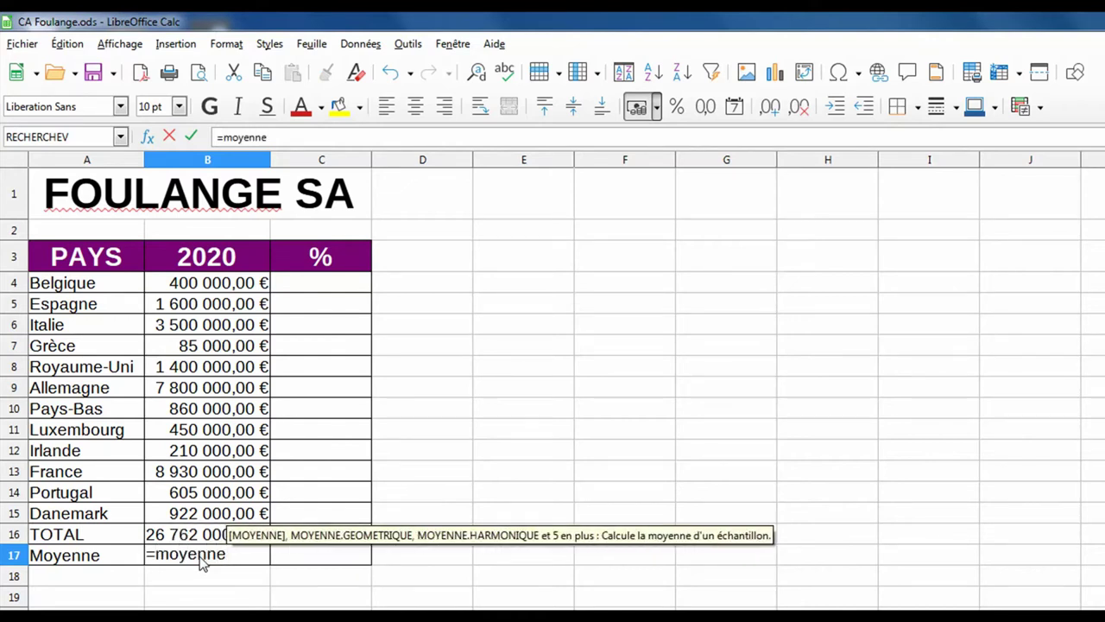
{"action": "type", "text": "("}
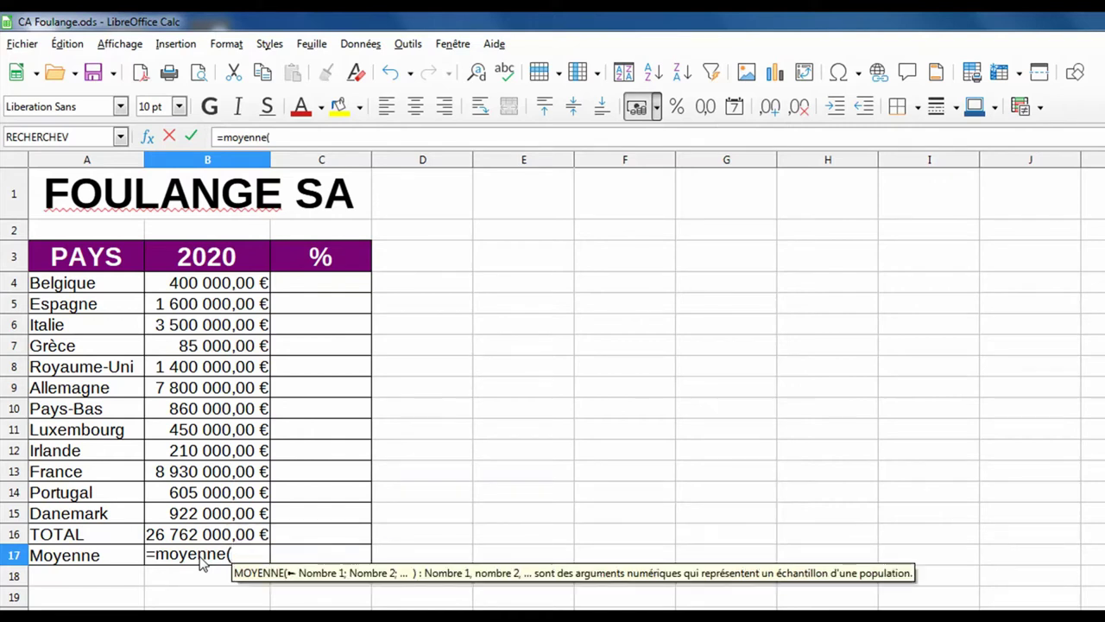
{"action": "left_click", "coordinate": [241, 291]}
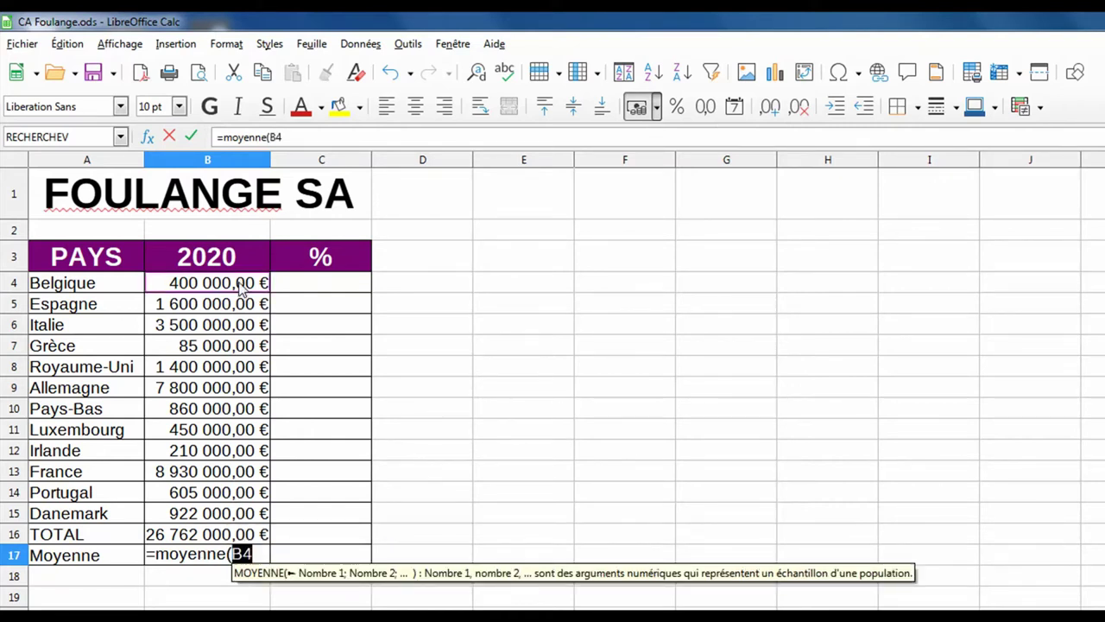
{"action": "left_click_drag", "start_coordinate": [241, 291], "coordinate": [227, 516]}
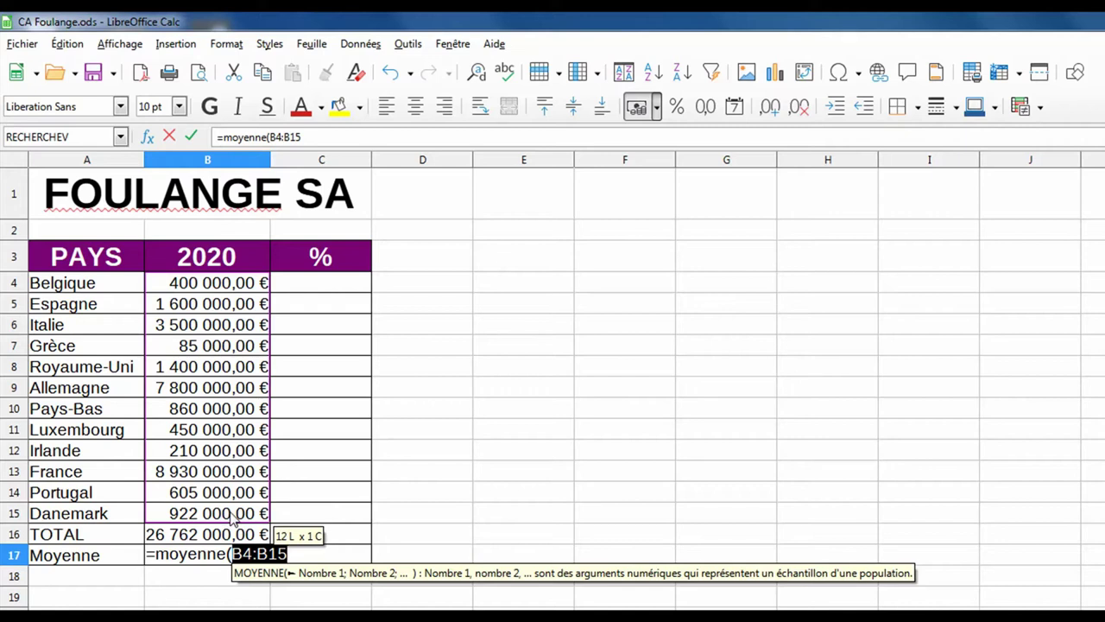
{"action": "type", "text": ")"}
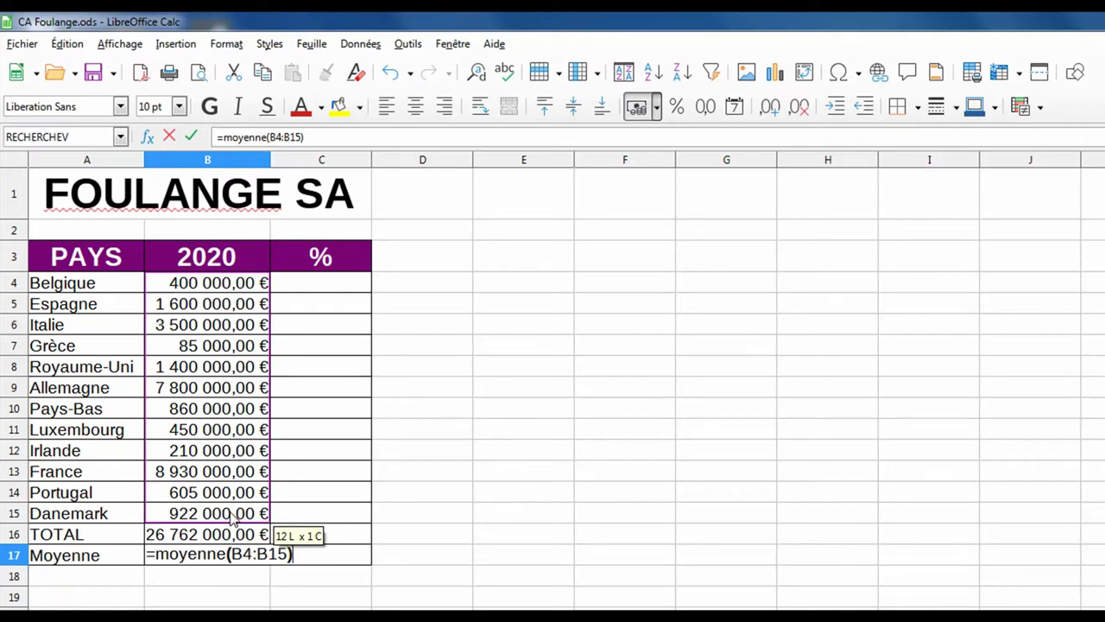
{"action": "key", "text": "Return"}
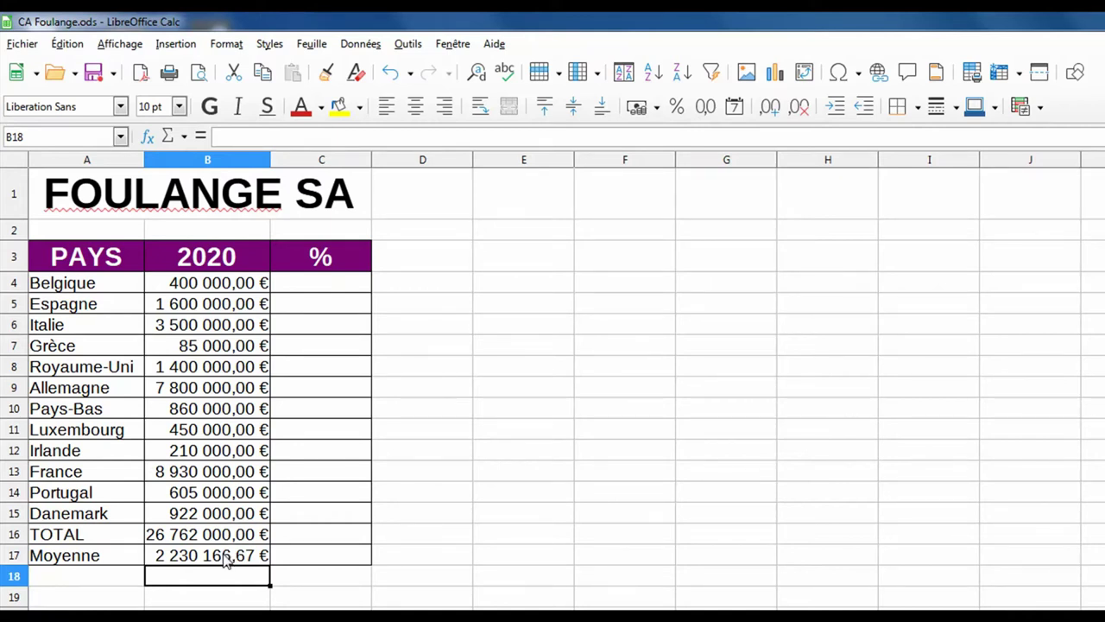
{"action": "left_click", "coordinate": [185, 138]}
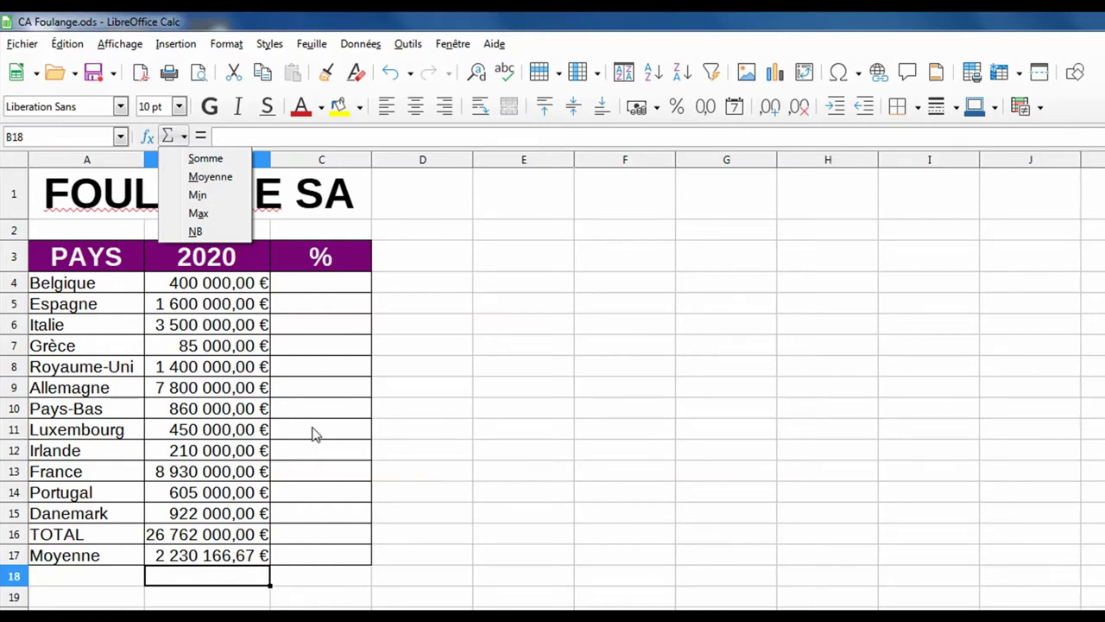
{"action": "left_click", "coordinate": [323, 290]}
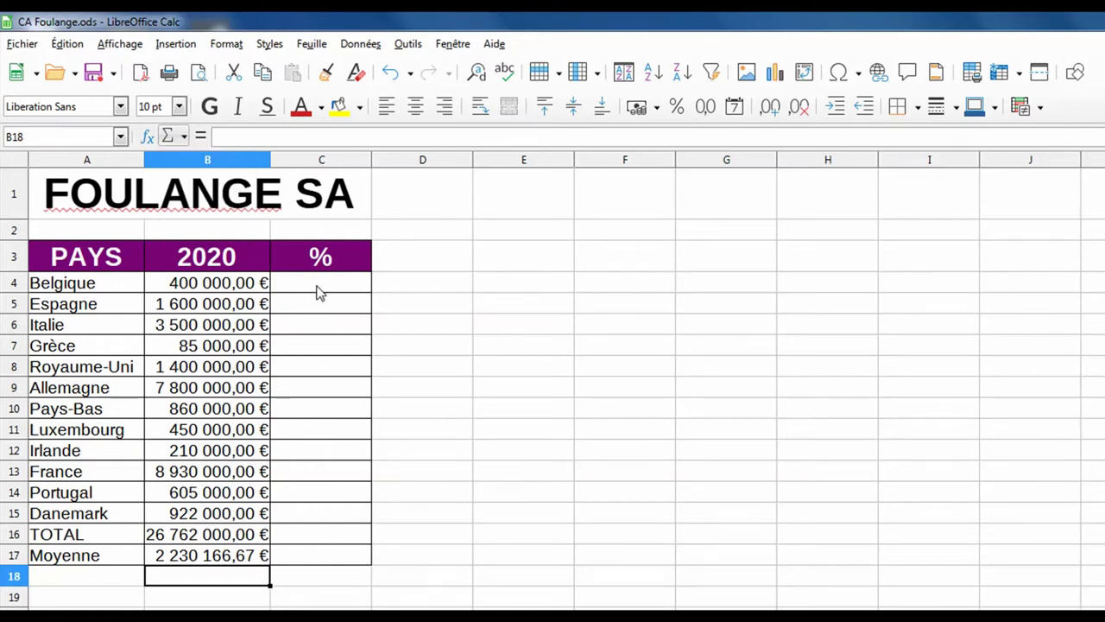
Step: Enter the formula =B4/B16 in C4 to calculate Belgique's share of the total
{"action": "left_click", "coordinate": [317, 286]}
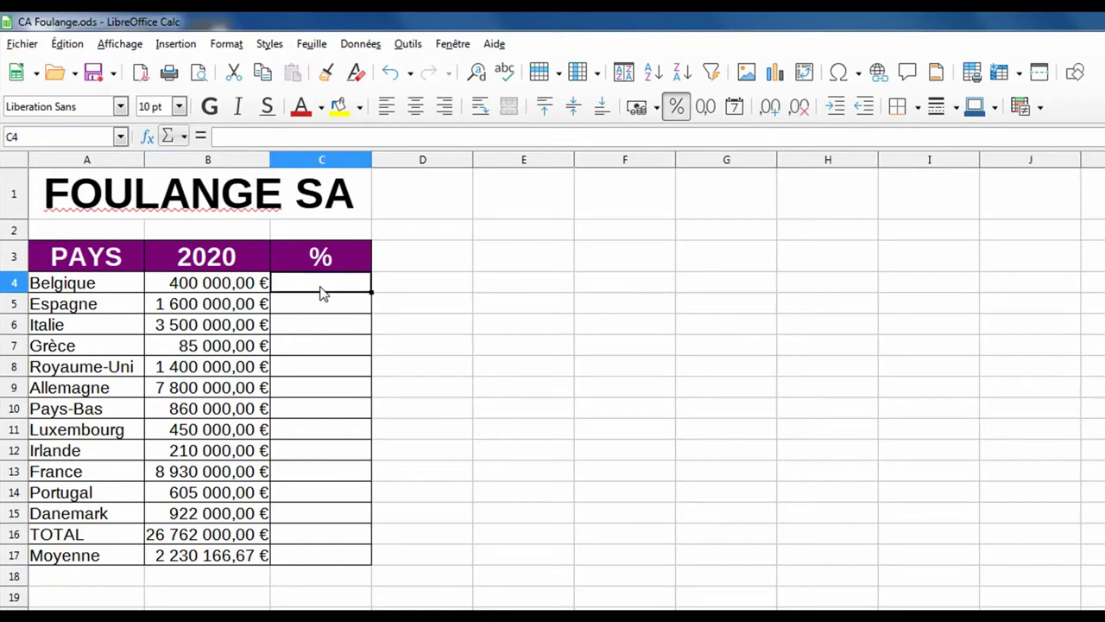
{"action": "type", "text": "="}
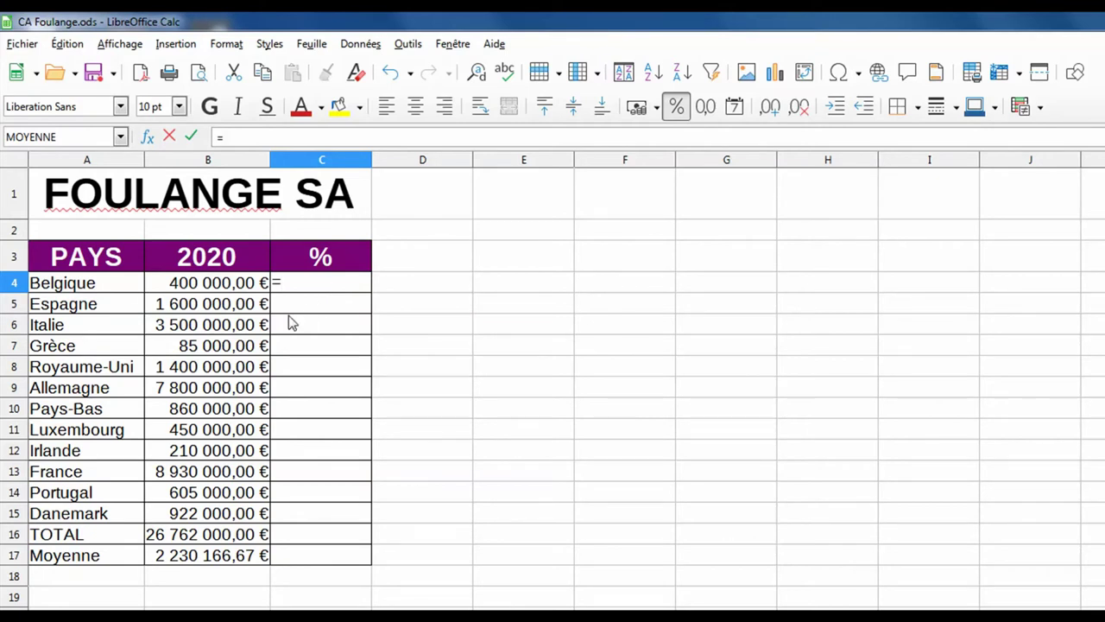
{"action": "left_click", "coordinate": [214, 291]}
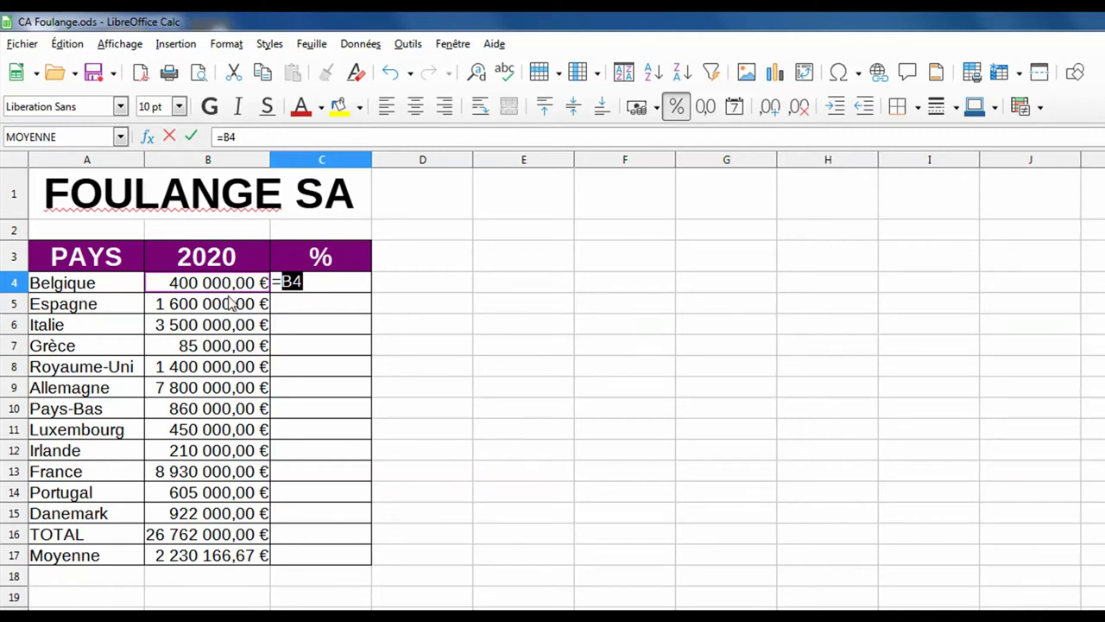
{"action": "type", "text": "/"}
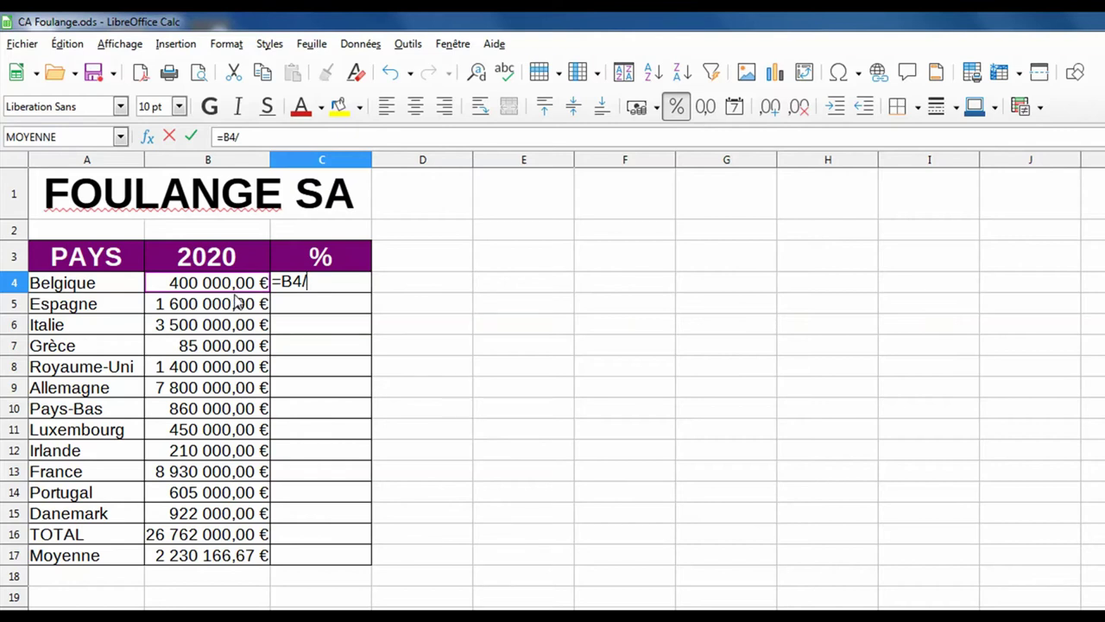
{"action": "left_click", "coordinate": [190, 536]}
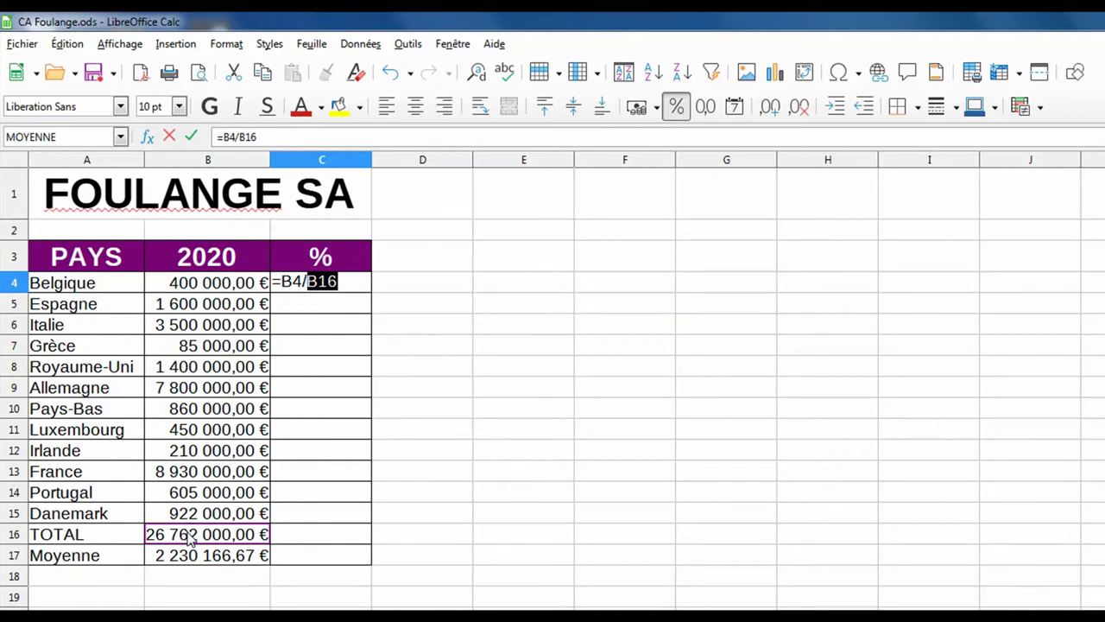
{"action": "key", "text": "Return"}
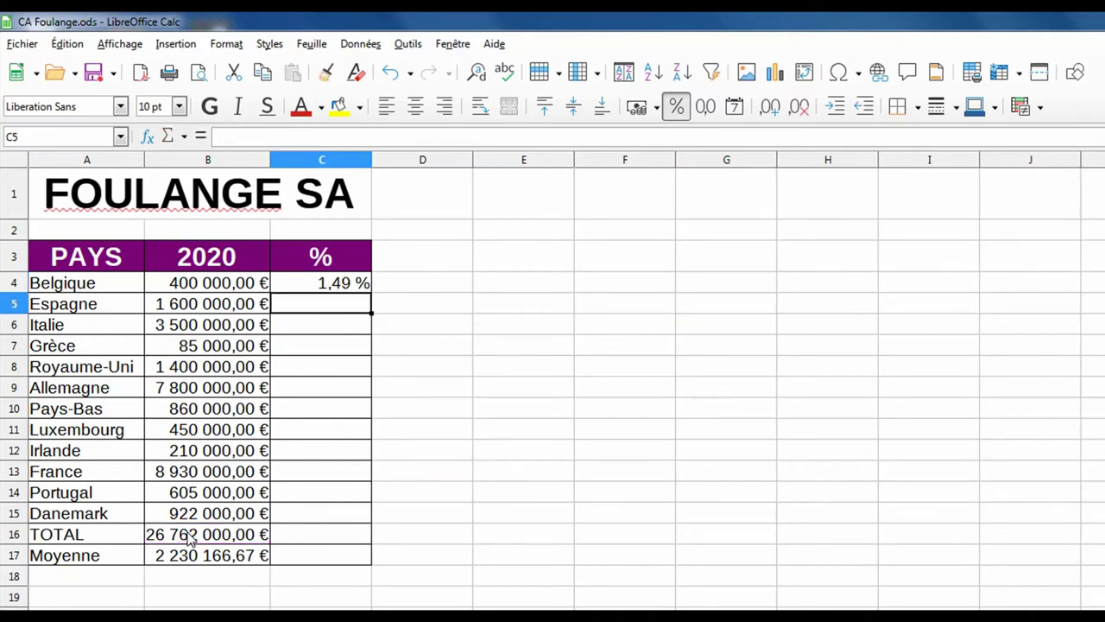
Step: Remove and reapply the percent format on C4, and copy its formula down through C16
{"action": "left_click", "coordinate": [361, 289]}
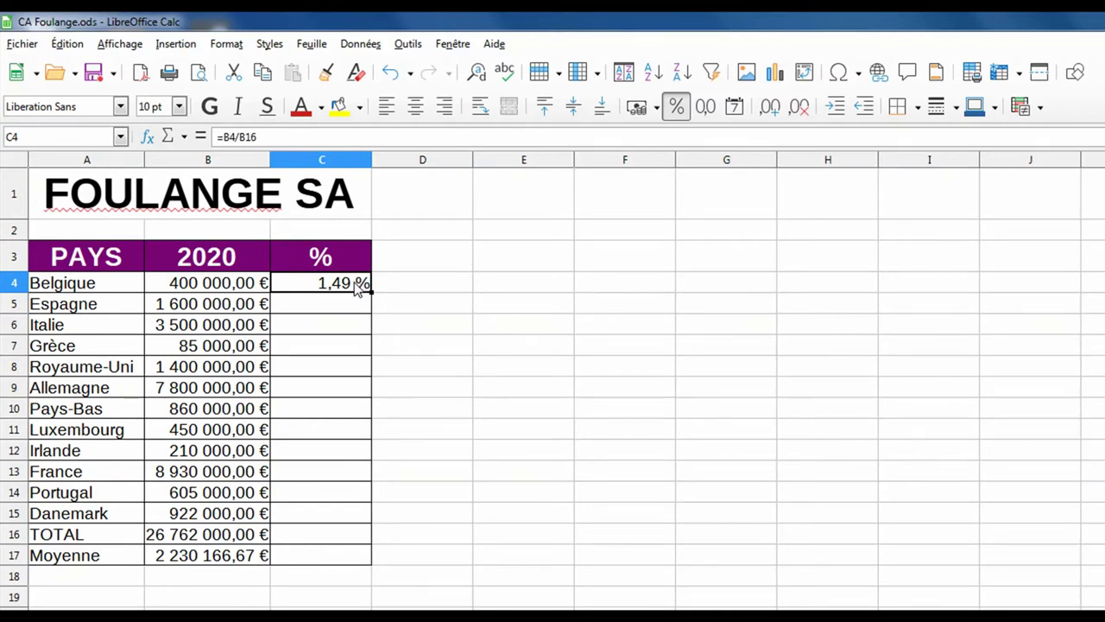
{"action": "left_click", "coordinate": [678, 110]}
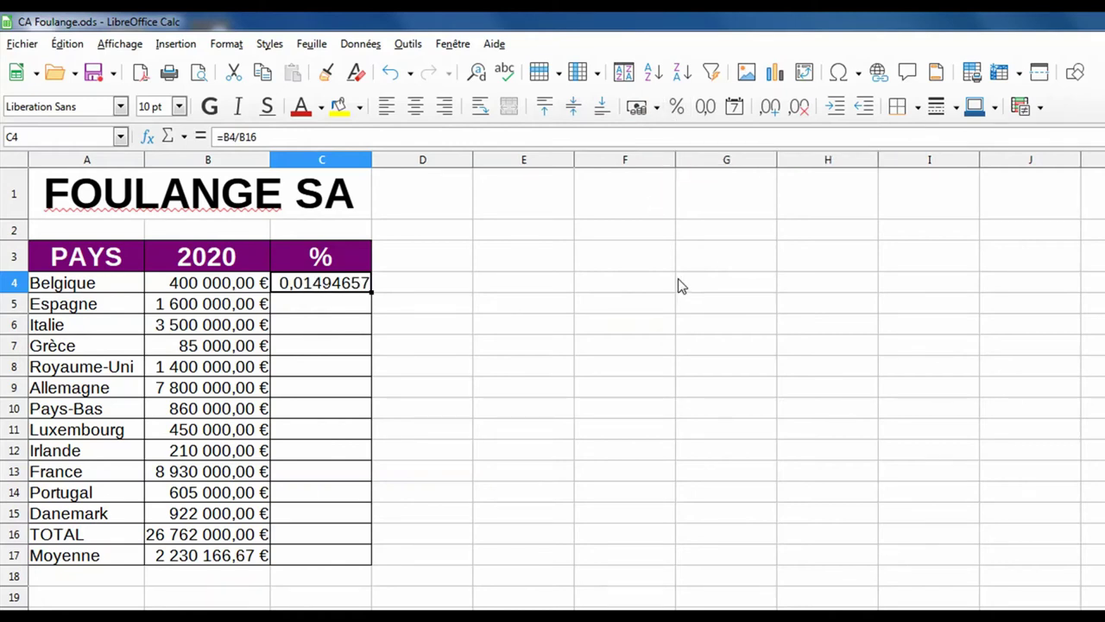
{"action": "left_click", "coordinate": [679, 110]}
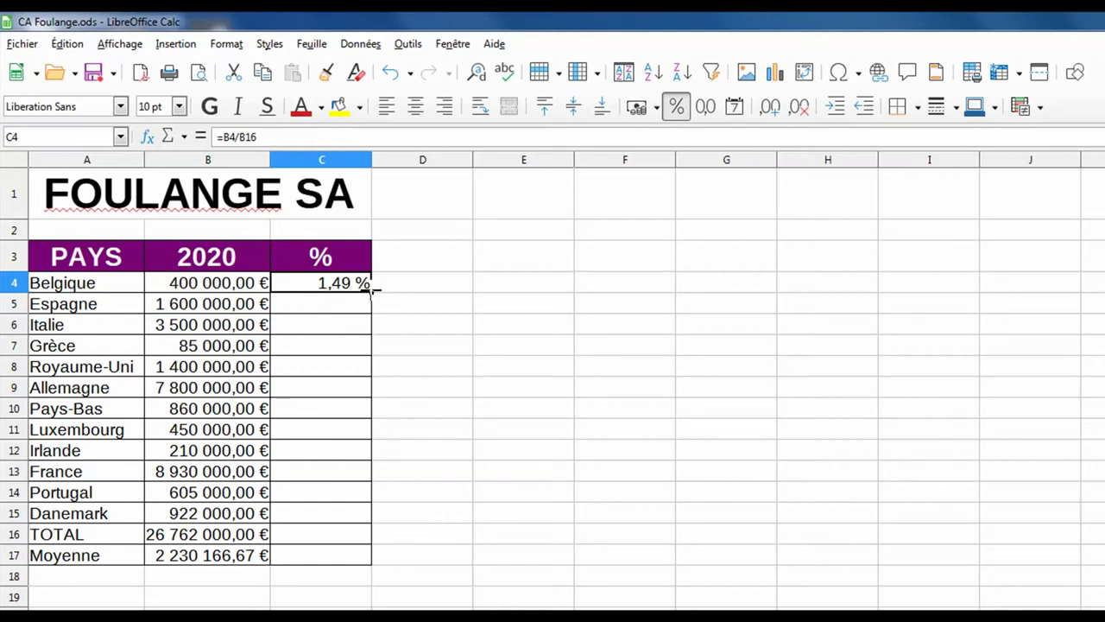
{"action": "left_click_drag", "start_coordinate": [371, 288], "coordinate": [353, 541]}
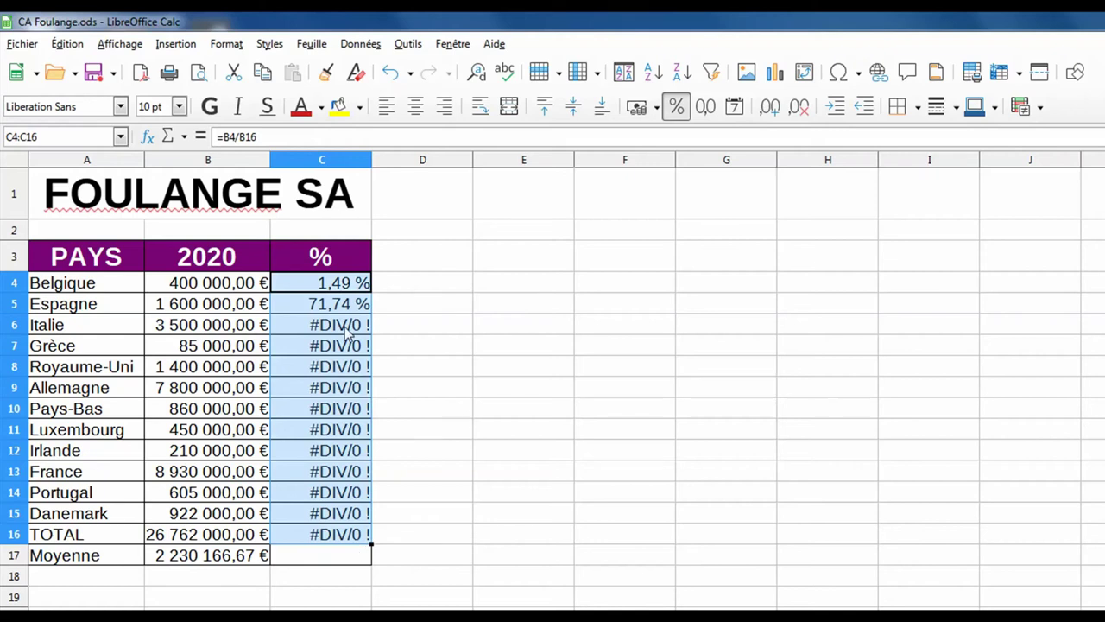
Step: Trace the error in Italie's percentage cell C6 with the audit function to examine which cells it references
{"action": "left_click", "coordinate": [344, 326]}
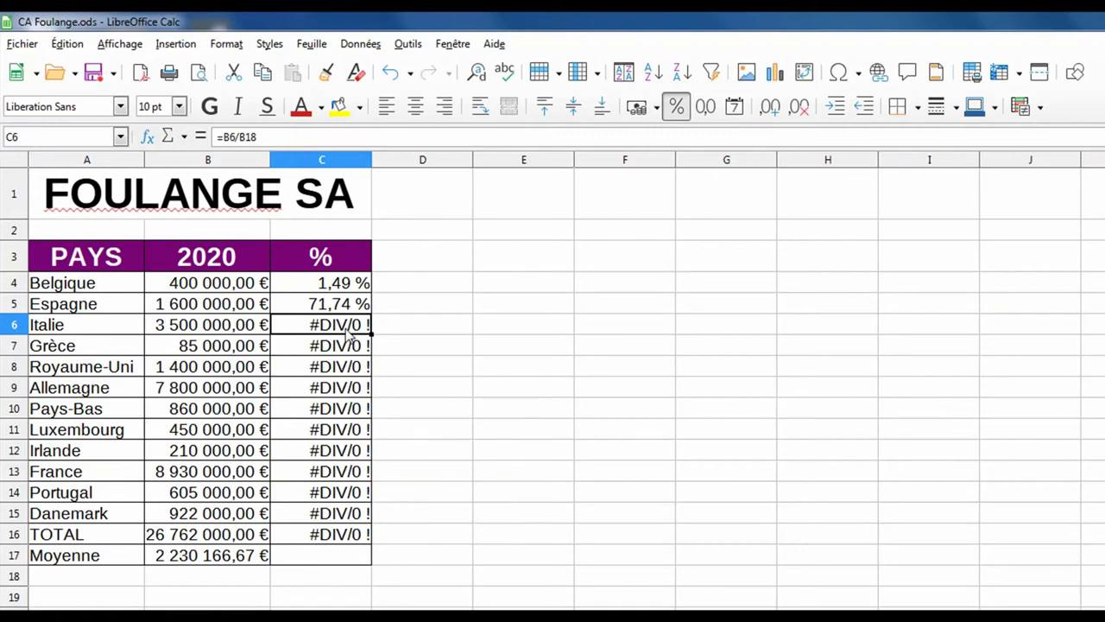
{"action": "left_click", "coordinate": [408, 44]}
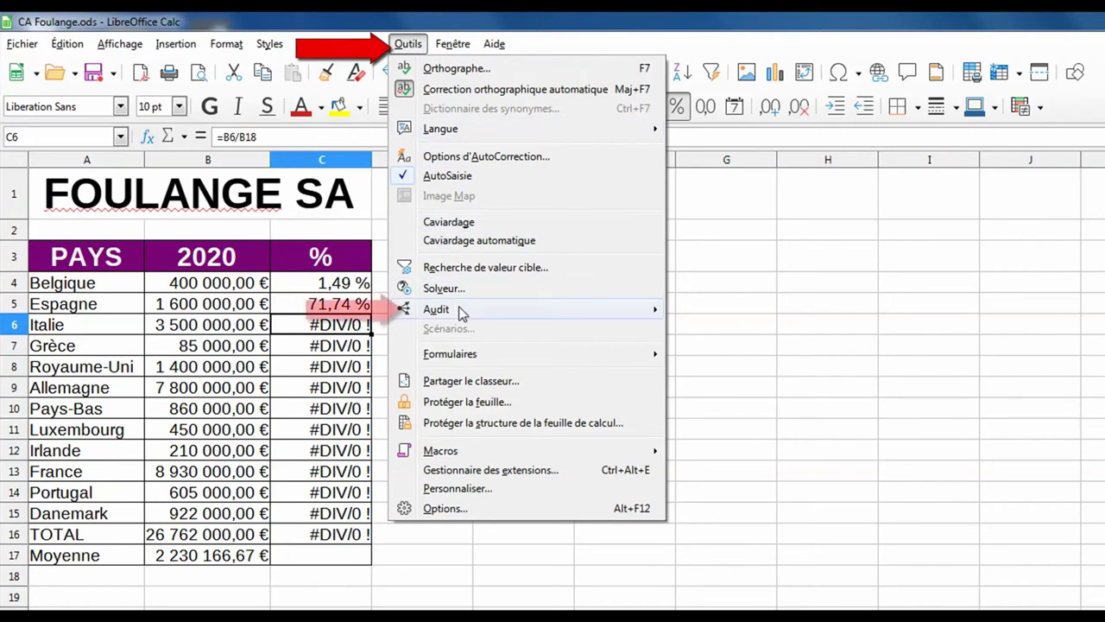
{"action": "mouse_move", "coordinate": [461, 312]}
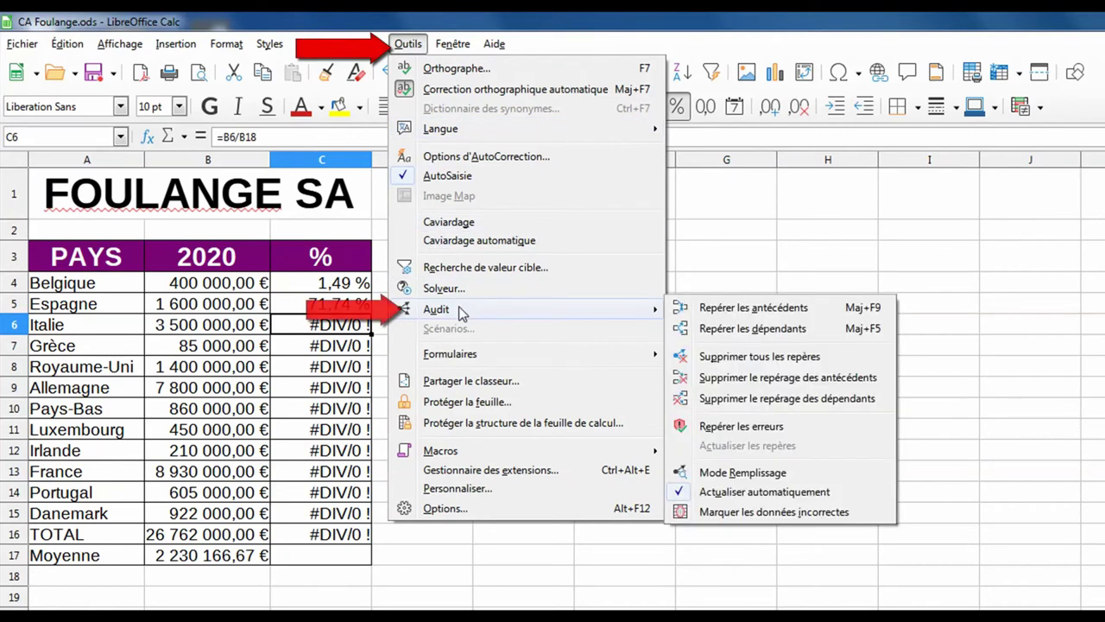
{"action": "left_click", "coordinate": [789, 431]}
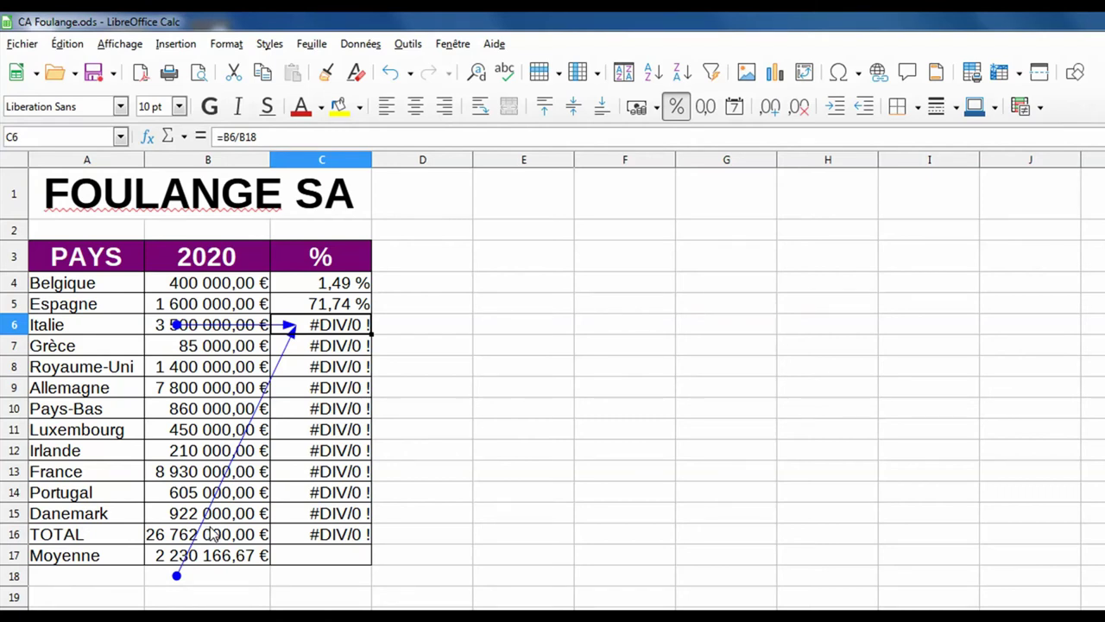
Step: Remove all audit traces from the sheet
{"action": "left_click", "coordinate": [409, 44]}
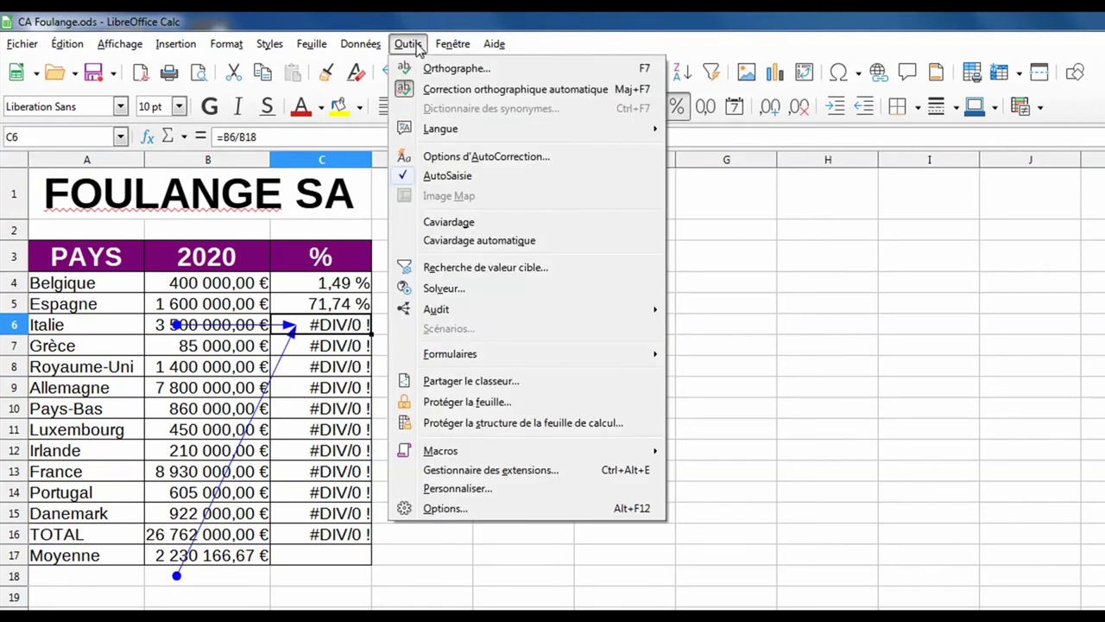
{"action": "mouse_move", "coordinate": [452, 311]}
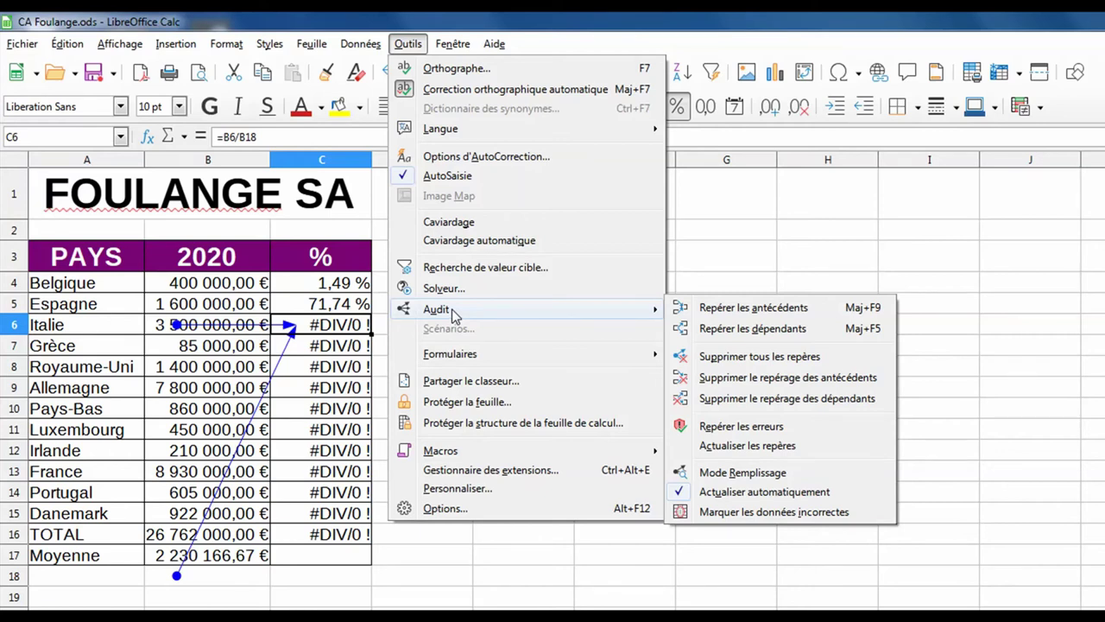
{"action": "left_click", "coordinate": [743, 356]}
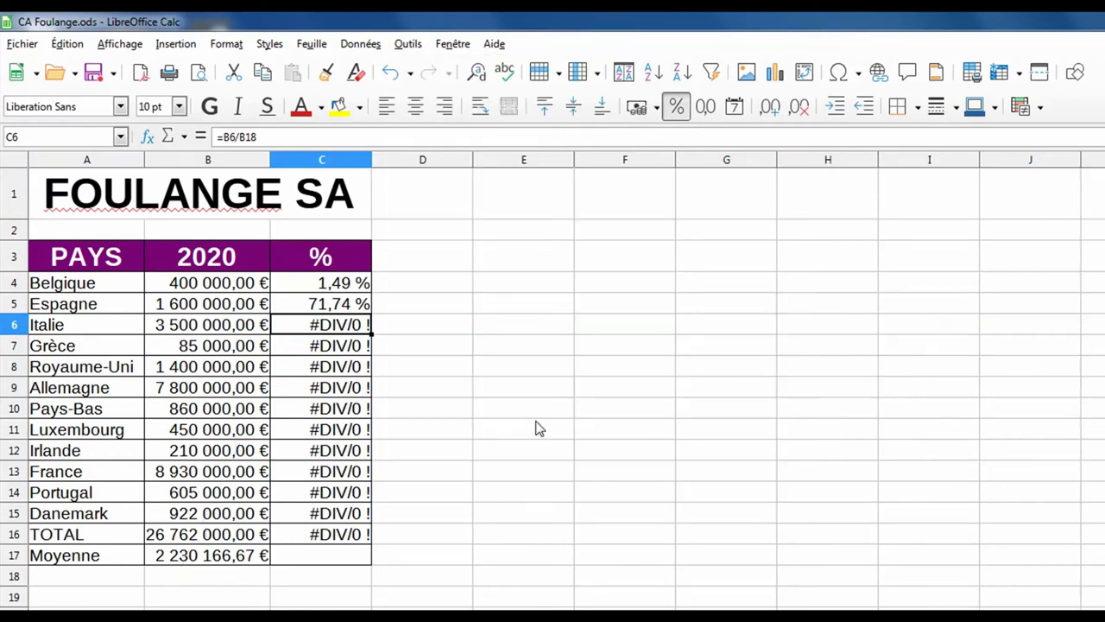
Step: Clear the percentage formulas from C4 through C16
{"action": "left_click", "coordinate": [336, 304]}
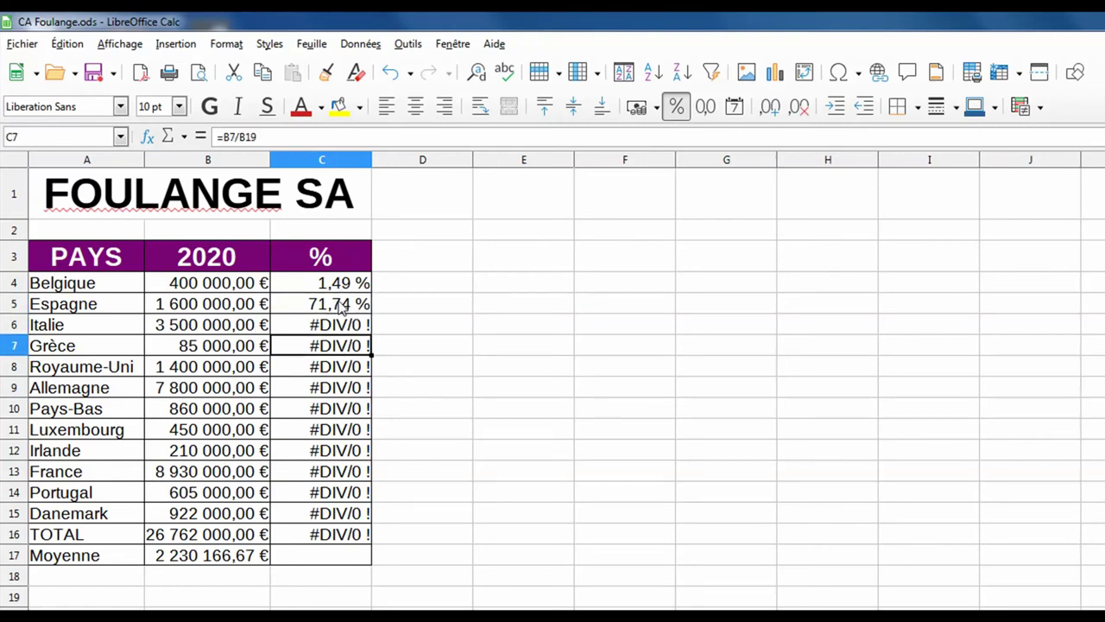
{"action": "left_click_drag", "start_coordinate": [347, 309], "coordinate": [343, 533]}
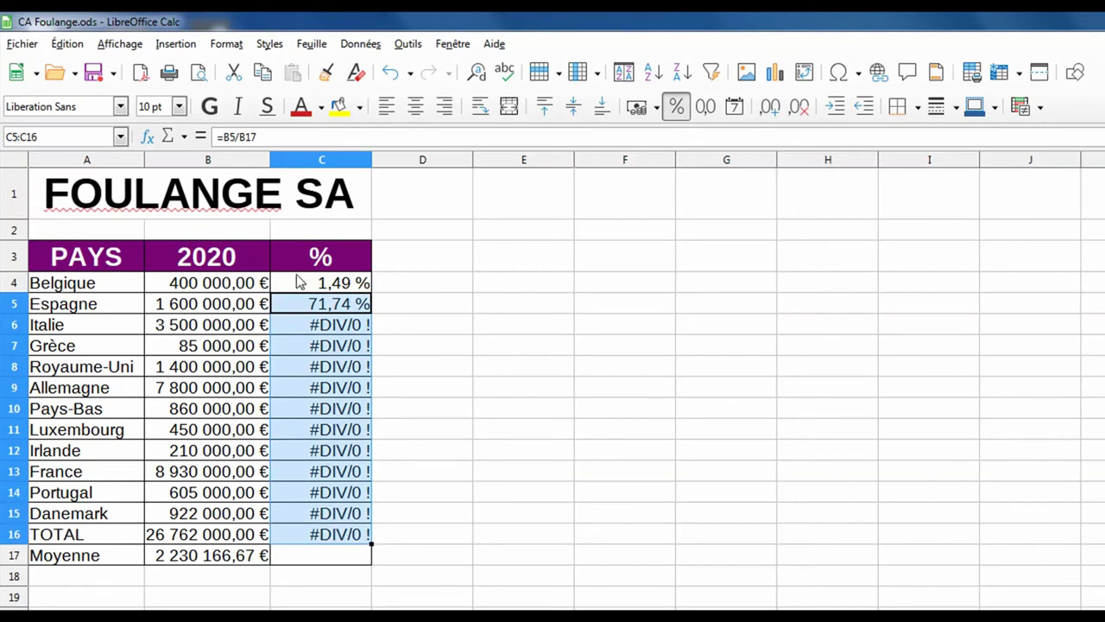
{"action": "left_click_drag", "start_coordinate": [301, 282], "coordinate": [315, 521]}
{"action": "key", "text": "Delete"}
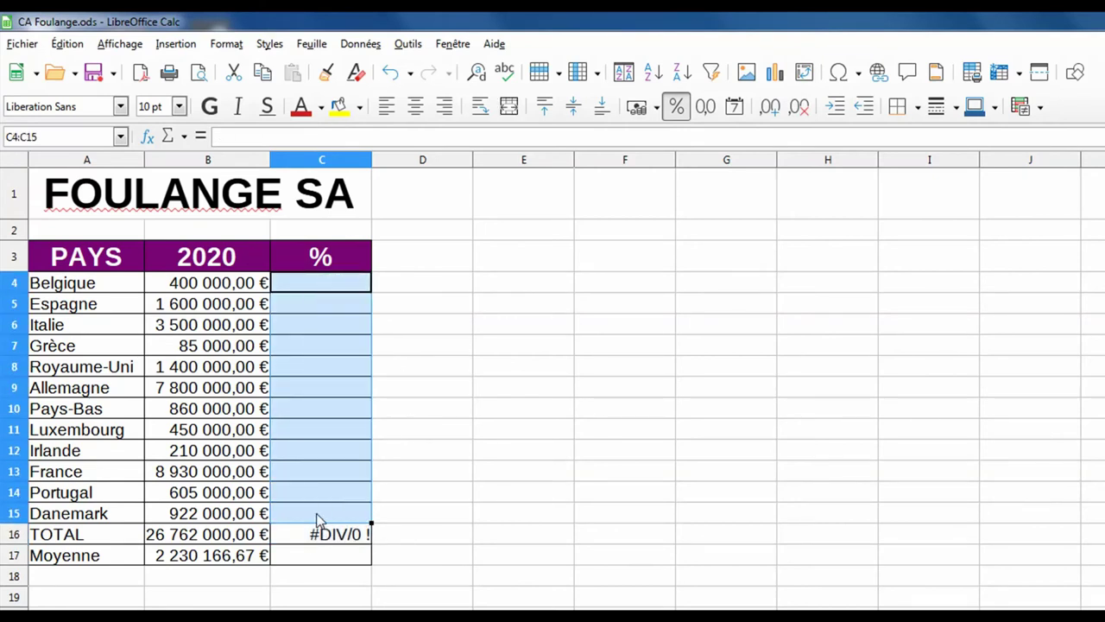
{"action": "left_click", "coordinate": [350, 537]}
{"action": "key", "text": "Delete"}
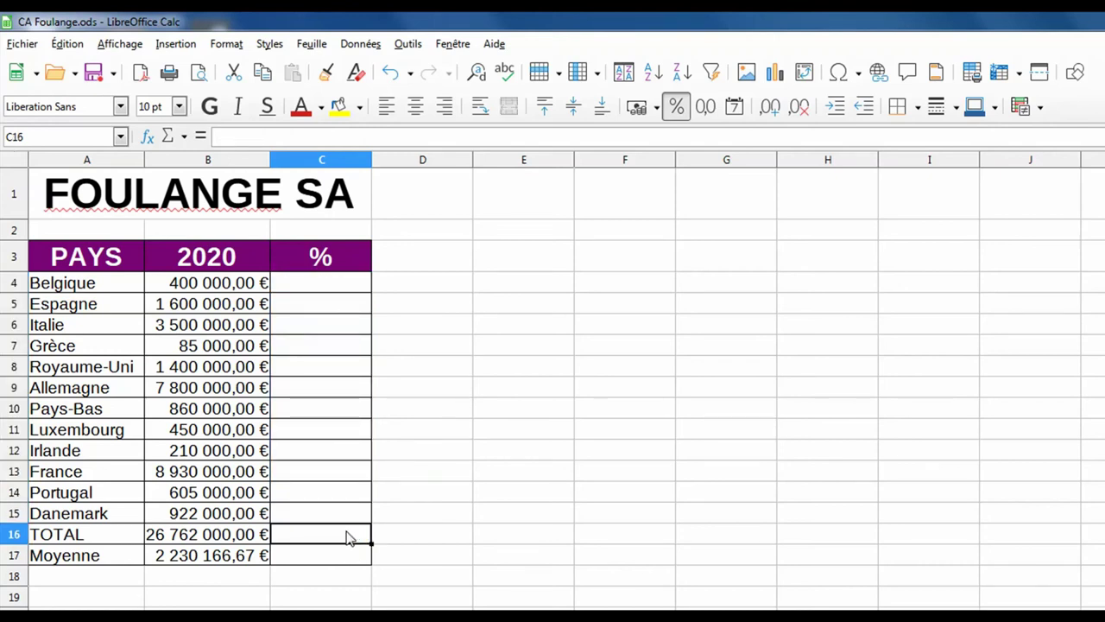
Step: Enter the formula =B4/$B$16 in C4, using an absolute reference to the TOTAL cell
{"action": "left_click", "coordinate": [304, 286]}
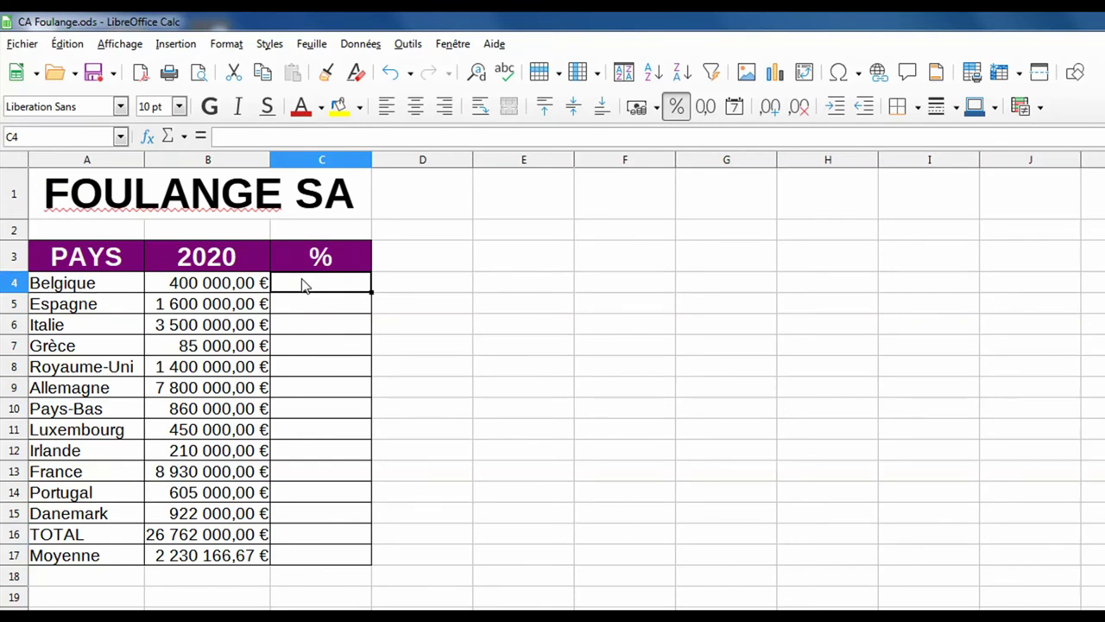
{"action": "type", "text": "="}
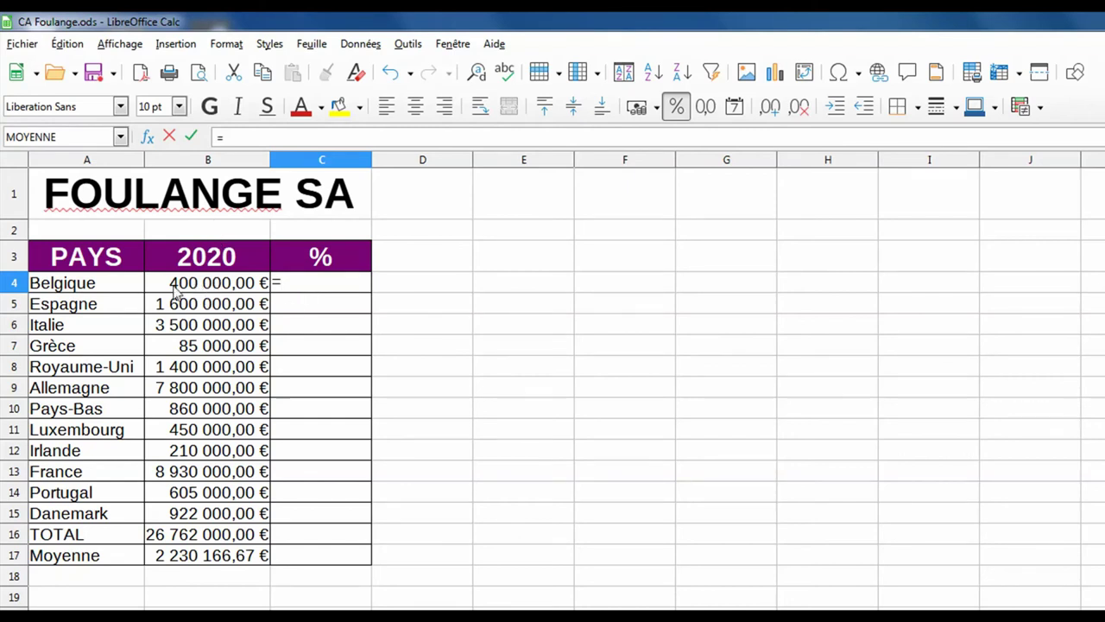
{"action": "left_click", "coordinate": [219, 292]}
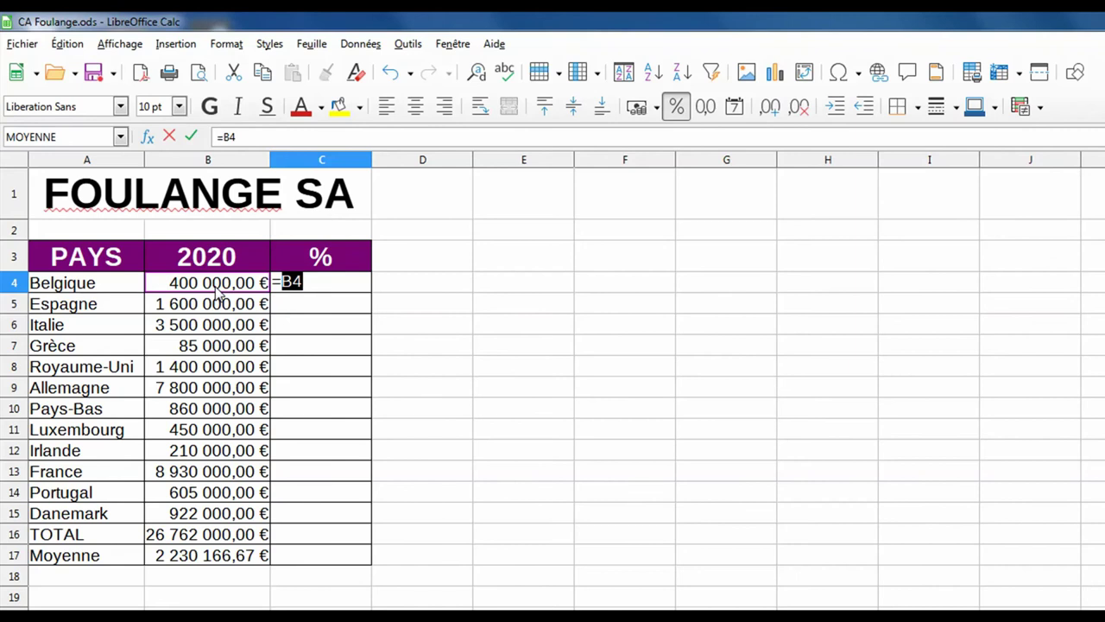
{"action": "type", "text": "/$"}
{"action": "type", "text": "B"}
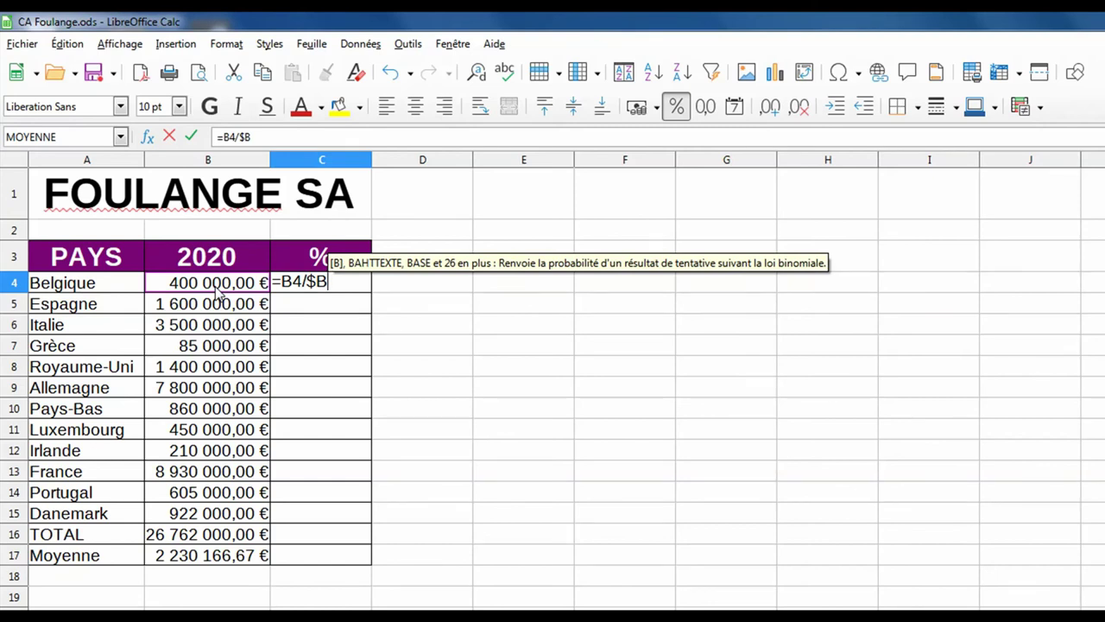
{"action": "type", "text": "$"}
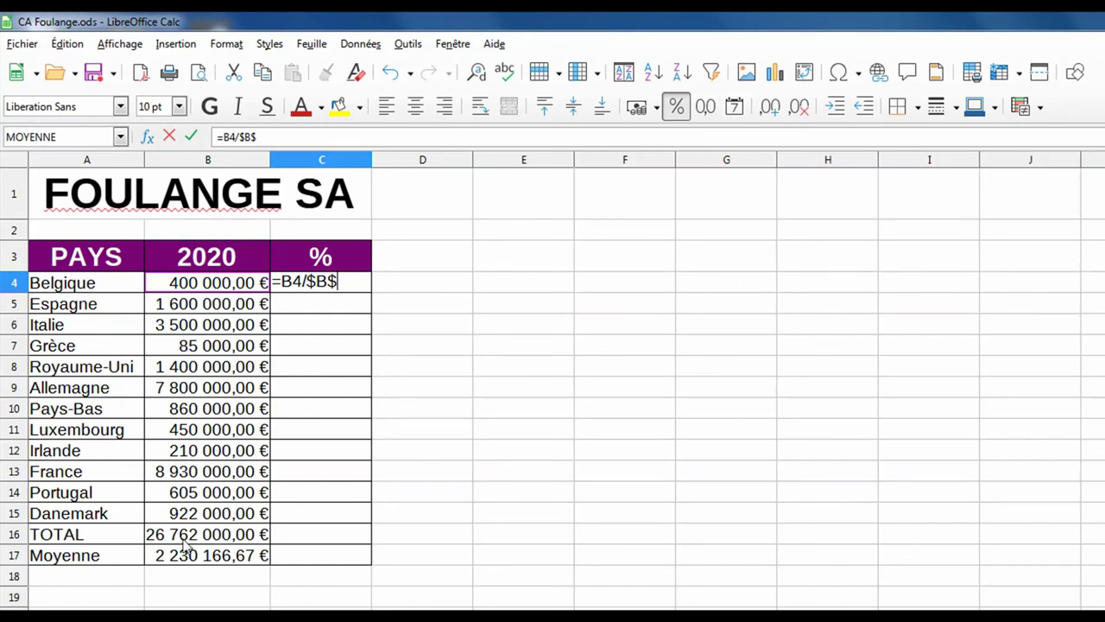
{"action": "type", "text": "16"}
{"action": "key", "text": "Return"}
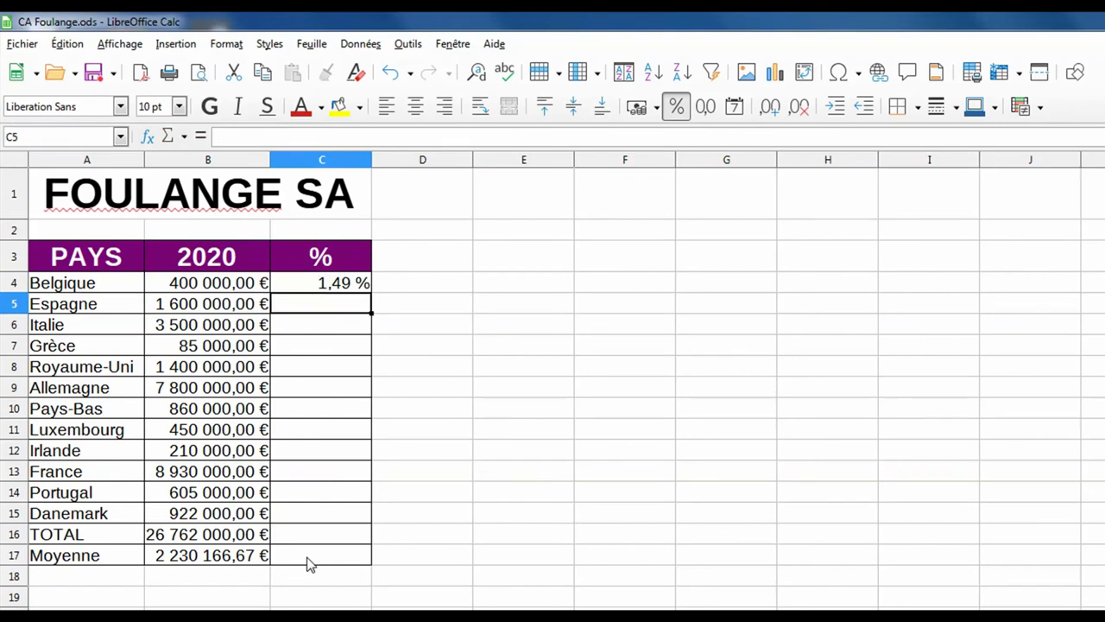
Step: Fill the percentage formula from Belgique's cell C4 down through the TOTAL row, C16
{"action": "left_click", "coordinate": [323, 284]}
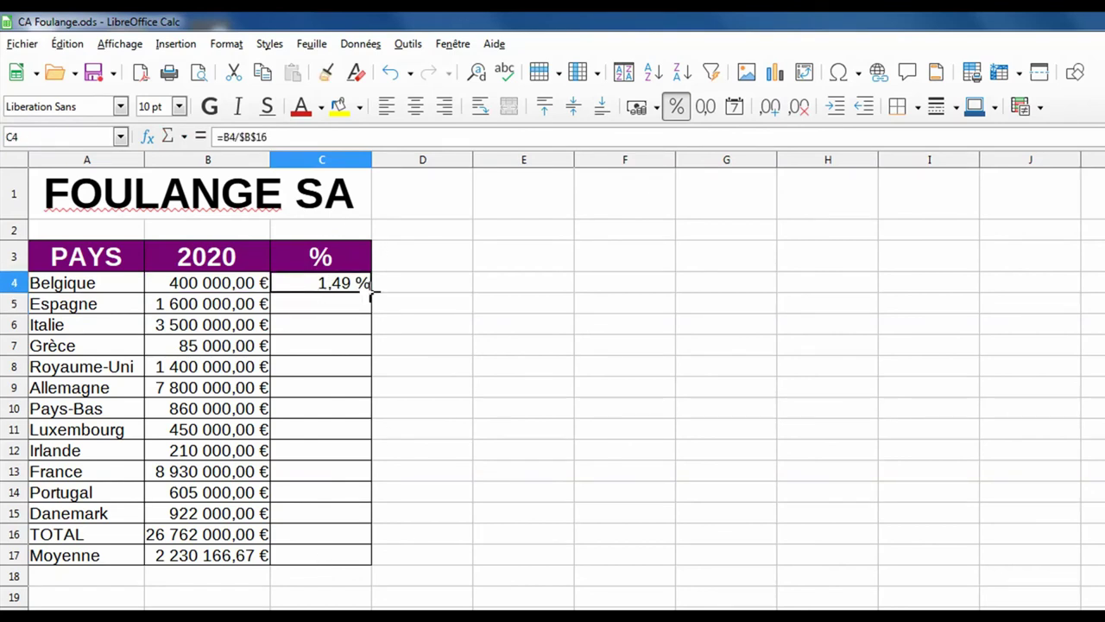
{"action": "left_click_drag", "start_coordinate": [371, 294], "coordinate": [348, 538]}
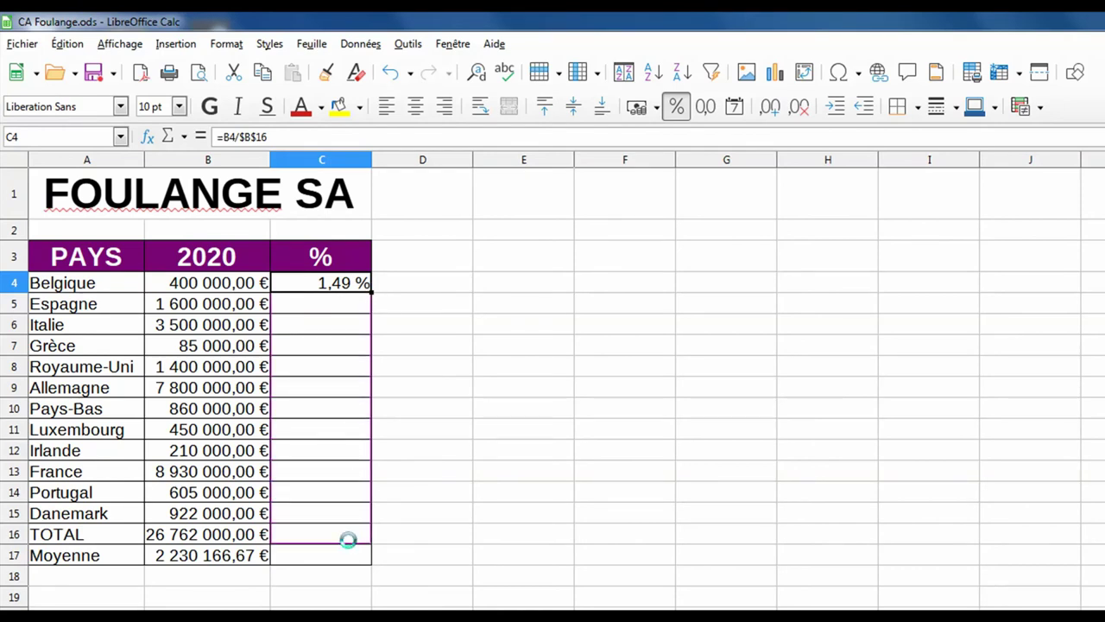
{"action": "left_click", "coordinate": [469, 542]}
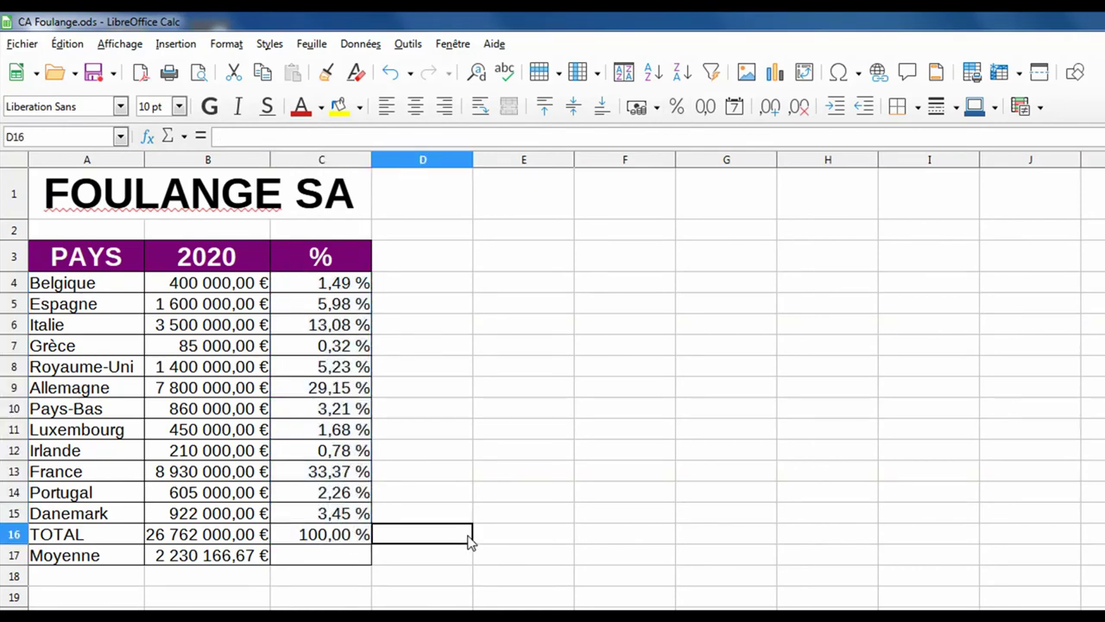
Step: Trace the precedents of Italie's percentage cell C6 to check which cells its formula references
{"action": "left_click", "coordinate": [332, 325]}
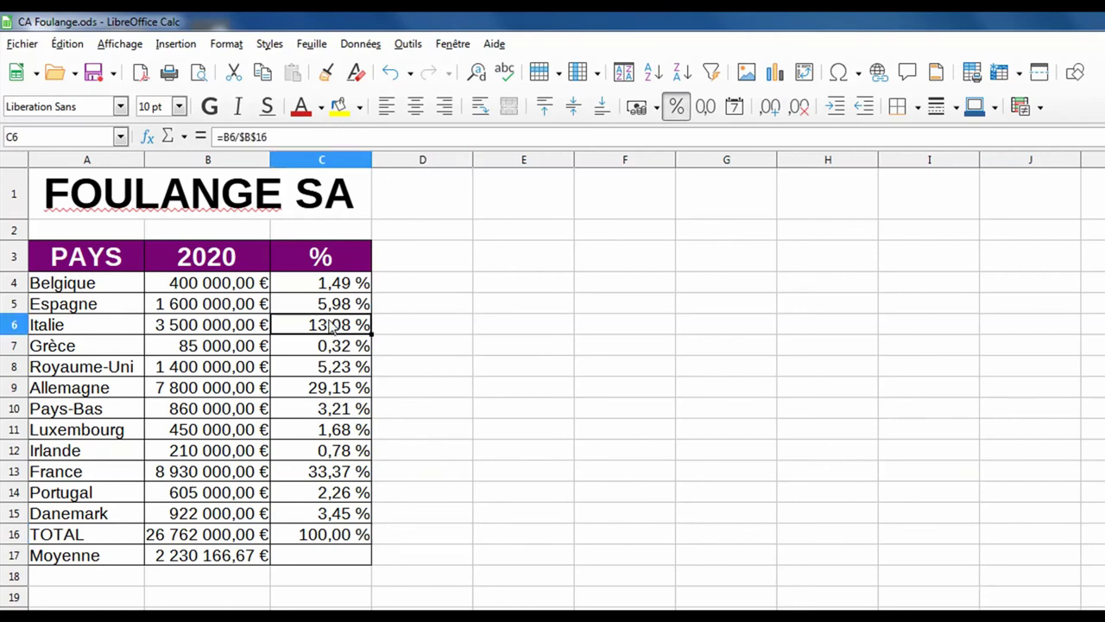
{"action": "left_click", "coordinate": [403, 47]}
{"action": "mouse_move", "coordinate": [460, 312]}
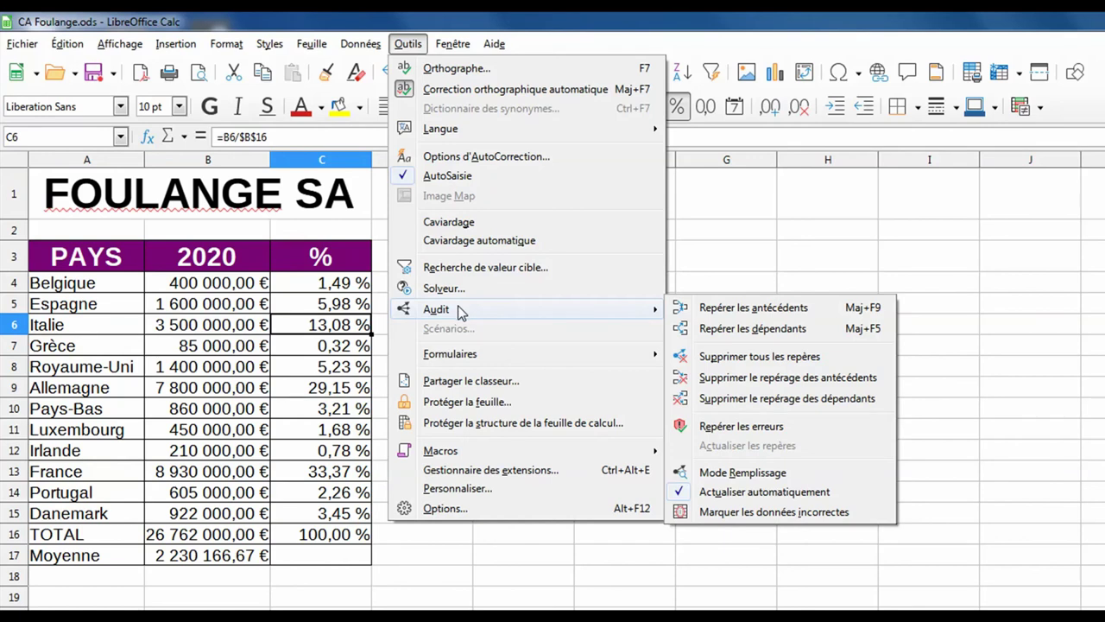
{"action": "left_click", "coordinate": [766, 316]}
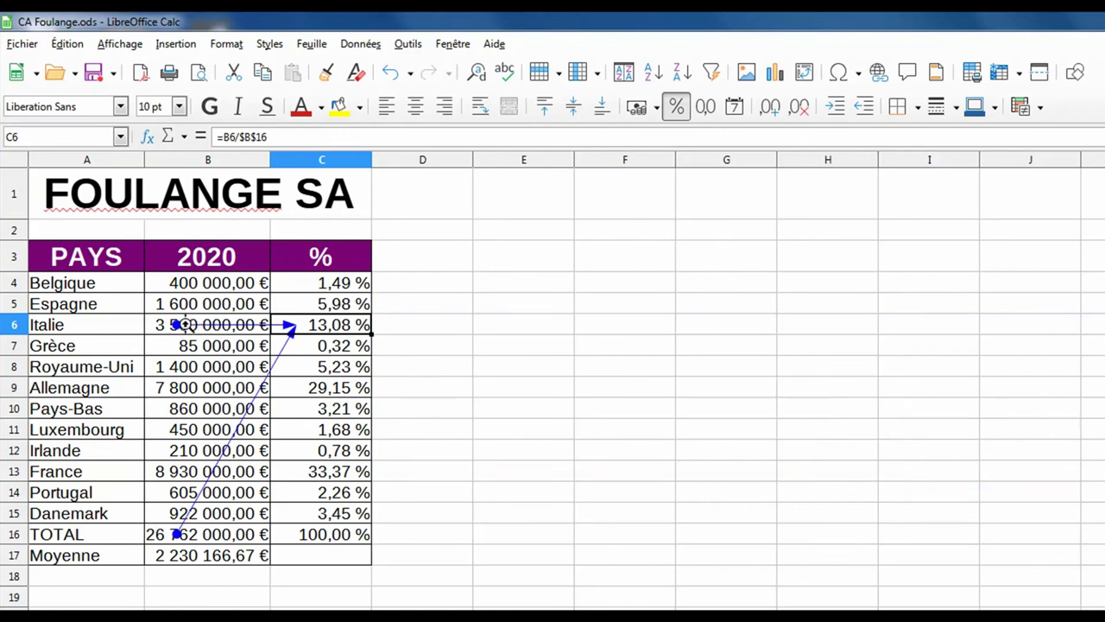